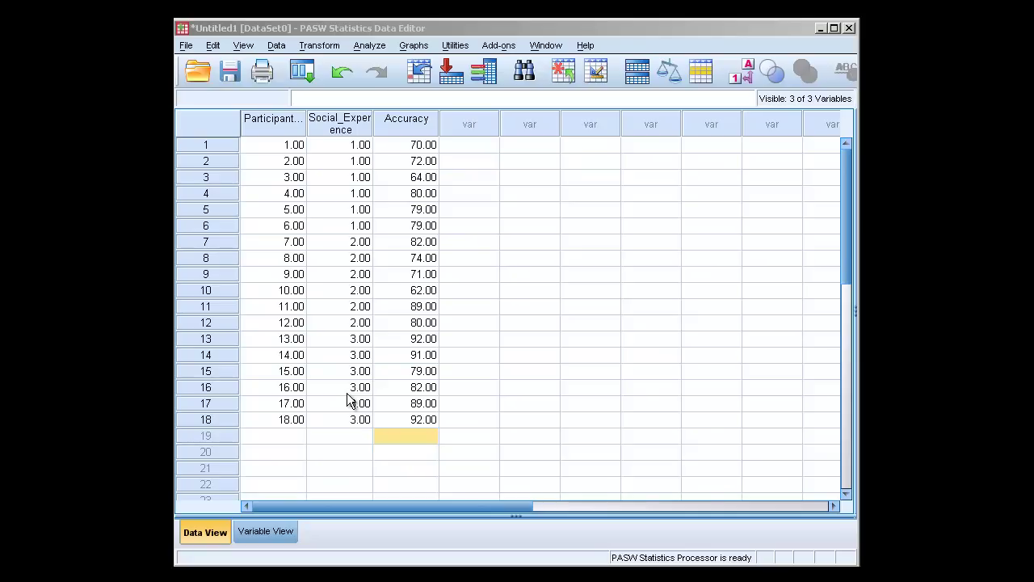
- Widen the Participant_ID and Social_Experience column headers in Data View until both names show fully
left_click(300, 129)
left_click_drag(305, 128, 352, 128)
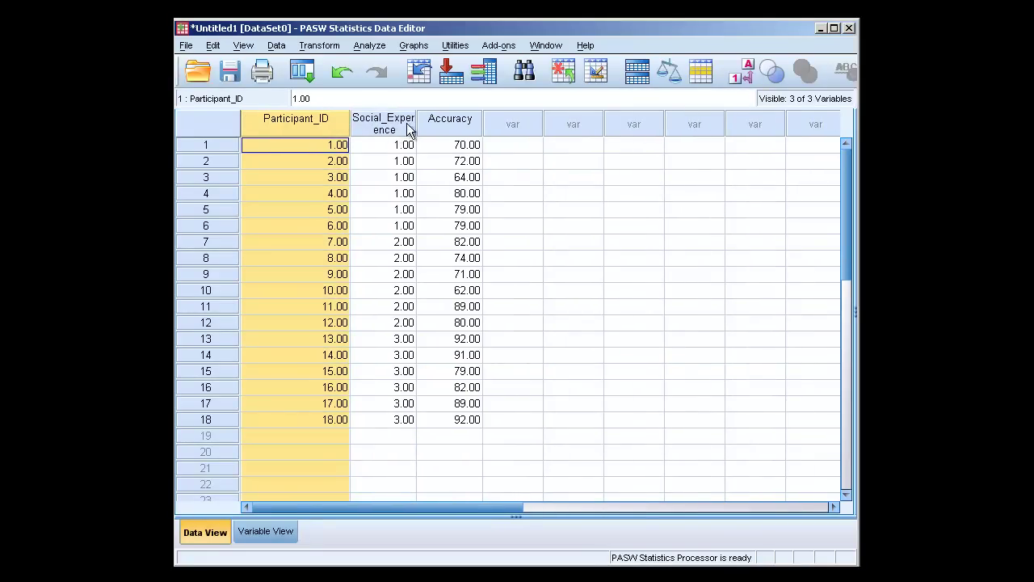
left_click_drag(416, 125, 460, 120)
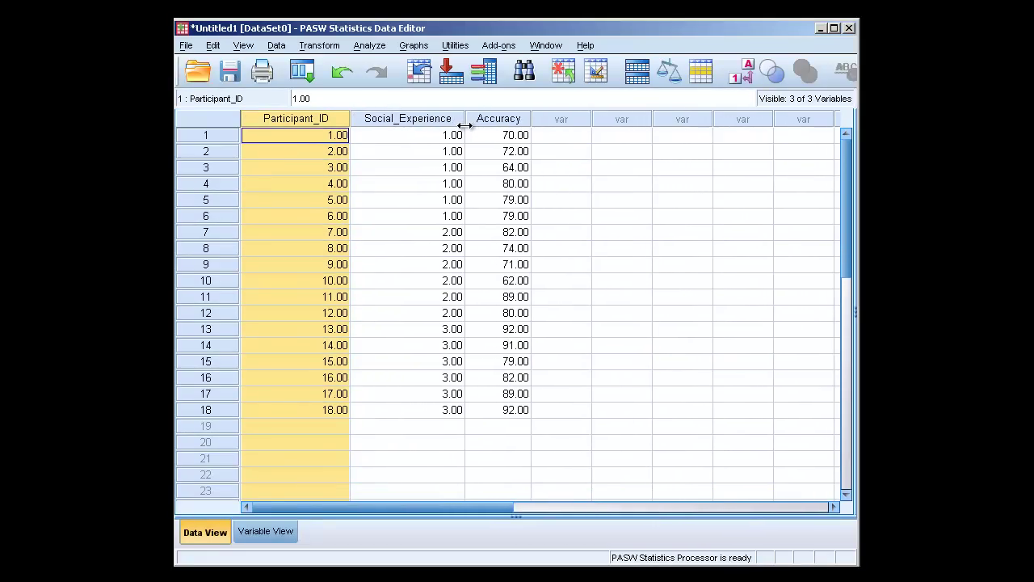
left_click(516, 135)
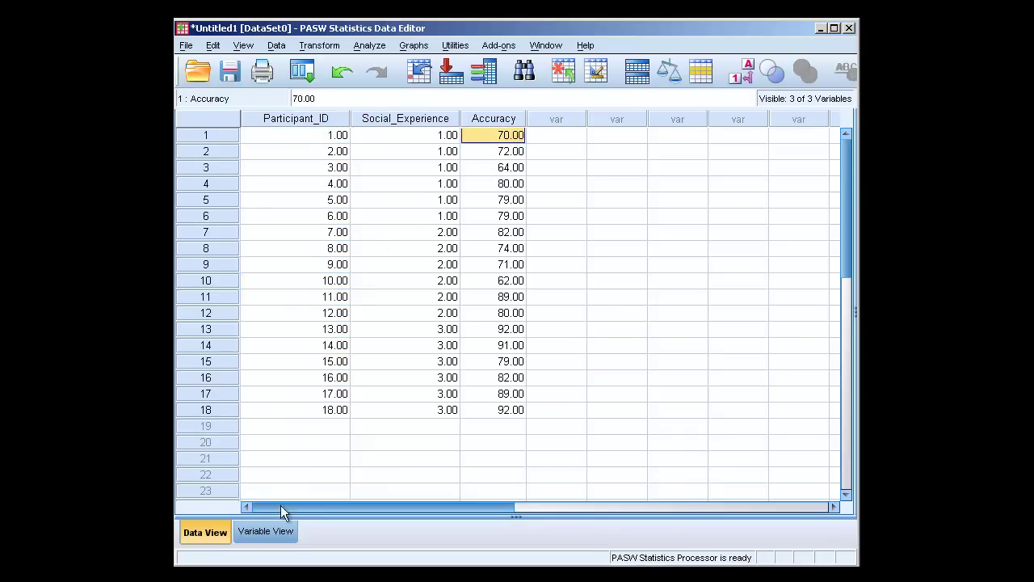
- Switch to Variable View and narrow the Name column to reveal more variable attributes
left_click(273, 529)
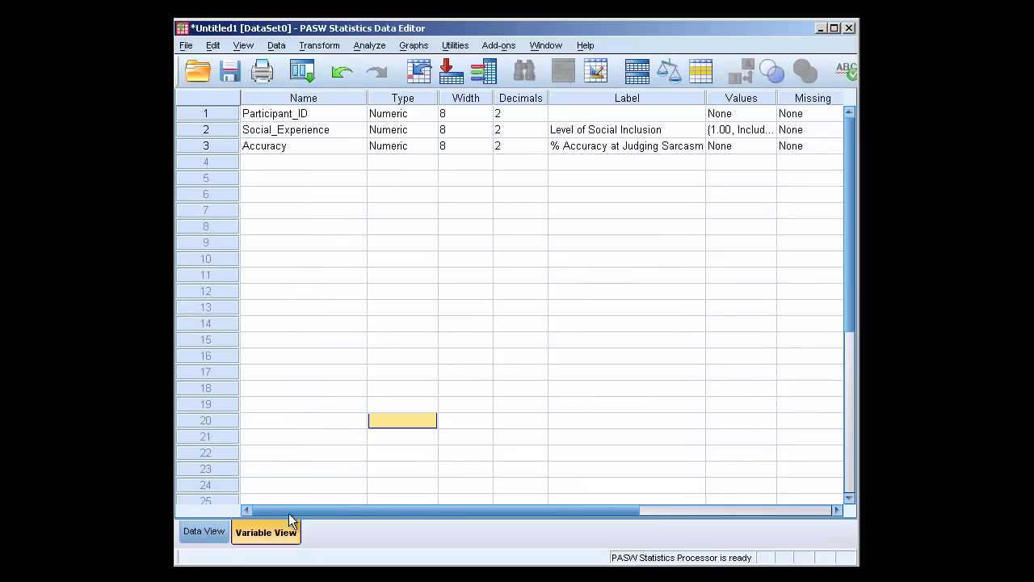
left_click(342, 129)
left_click(622, 144)
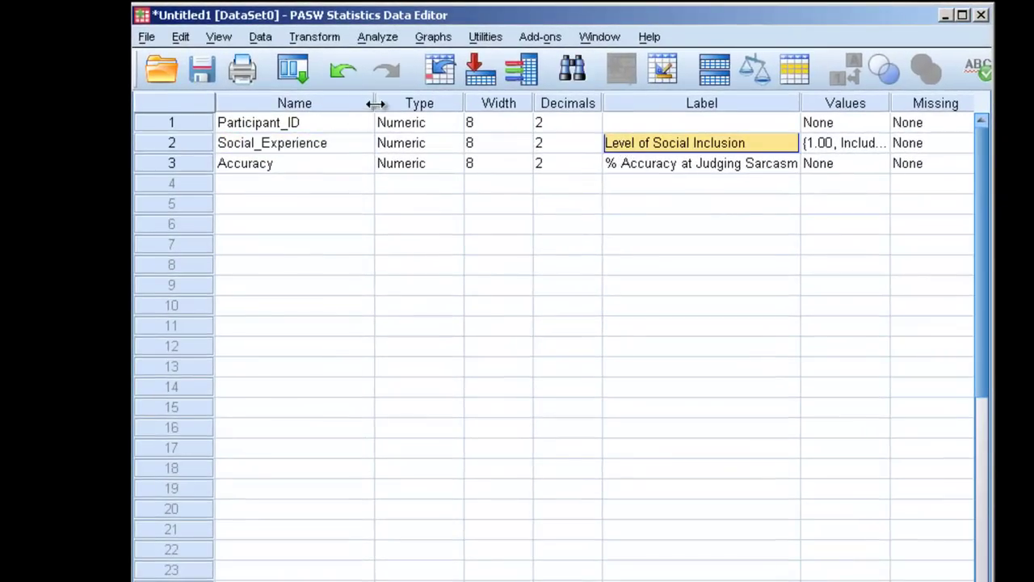
left_click_drag(375, 103, 296, 105)
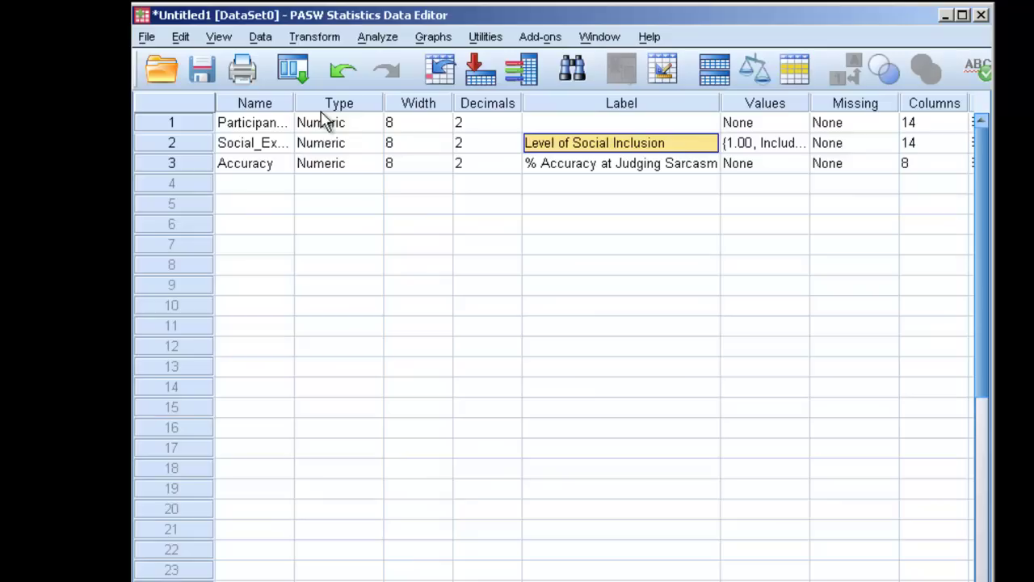
- Review Social_Experience's value labels: 1.00 Included, 2.00 Control, 3.00 Rejected
left_click(800, 145)
left_click(798, 142)
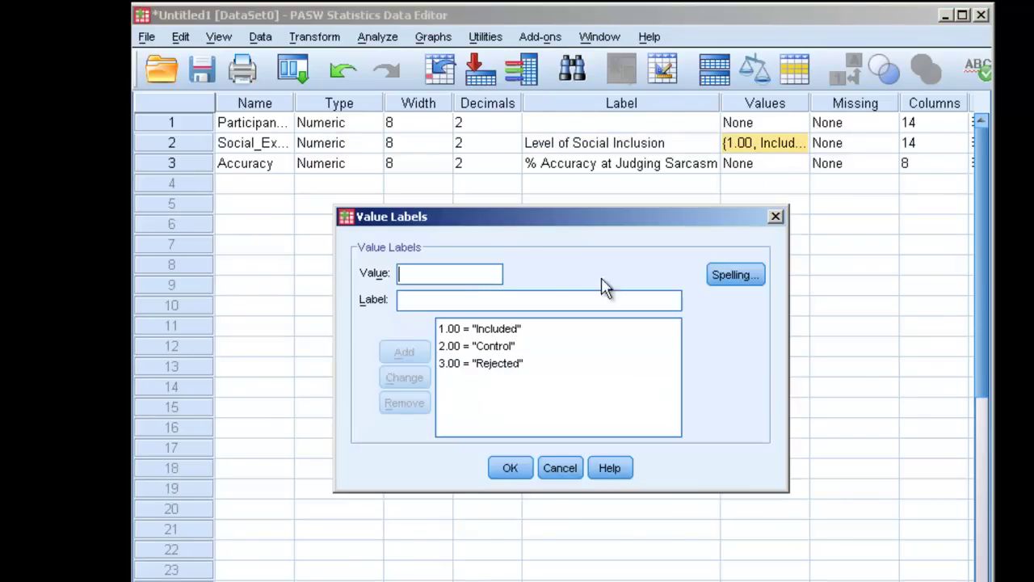
left_click(522, 335)
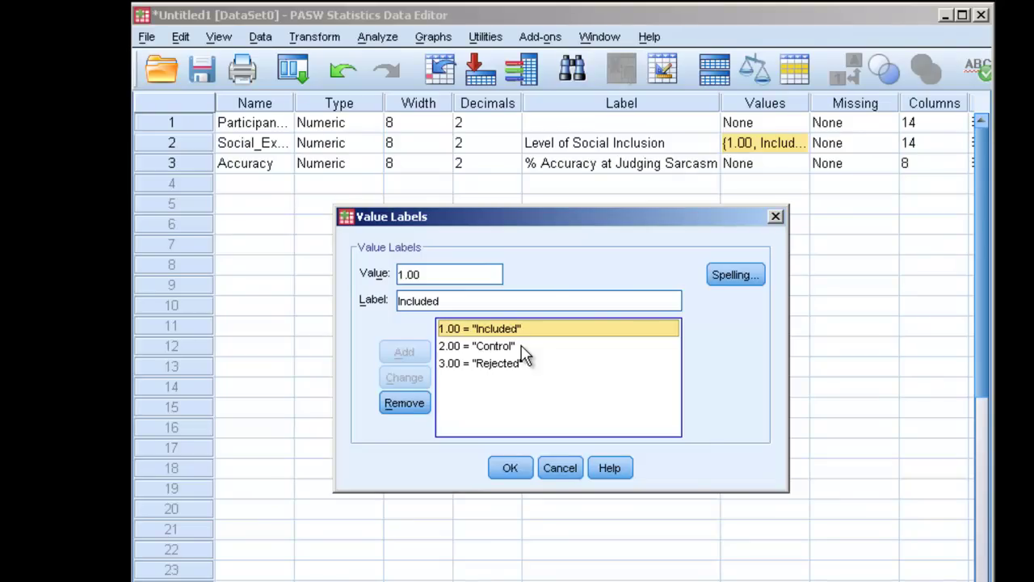
left_click(518, 349)
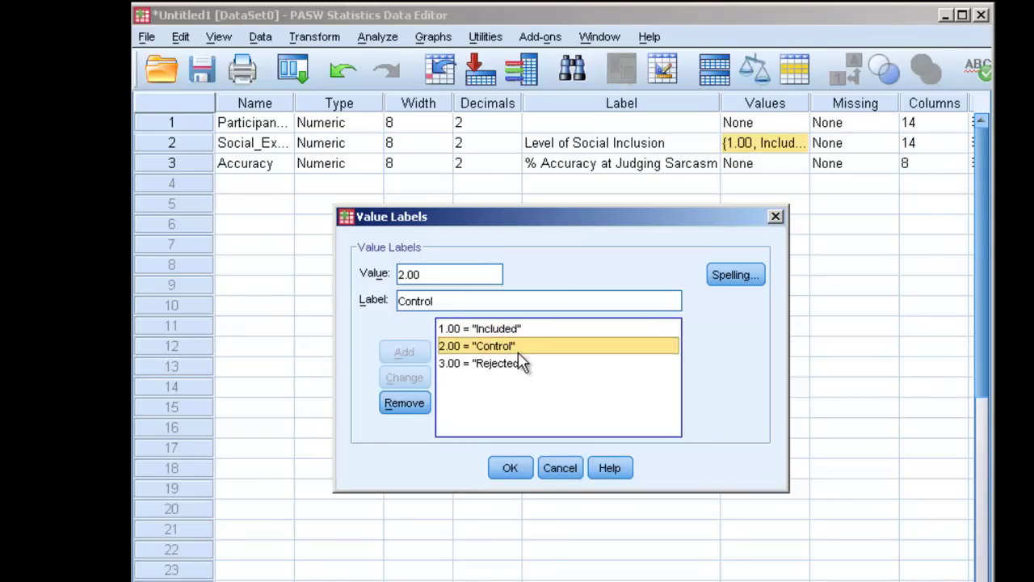
left_click(511, 370)
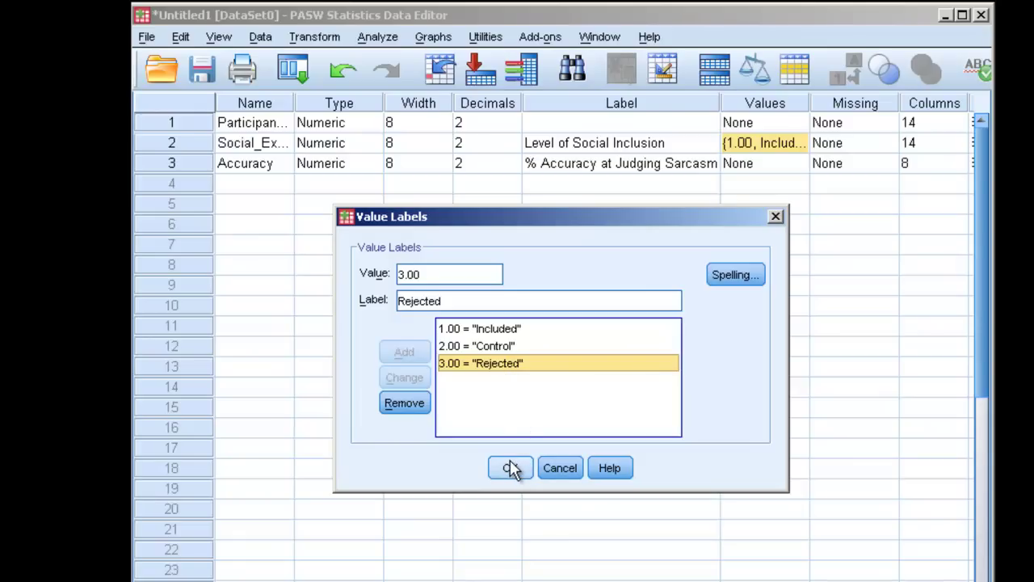
left_click(502, 326)
left_click(523, 365)
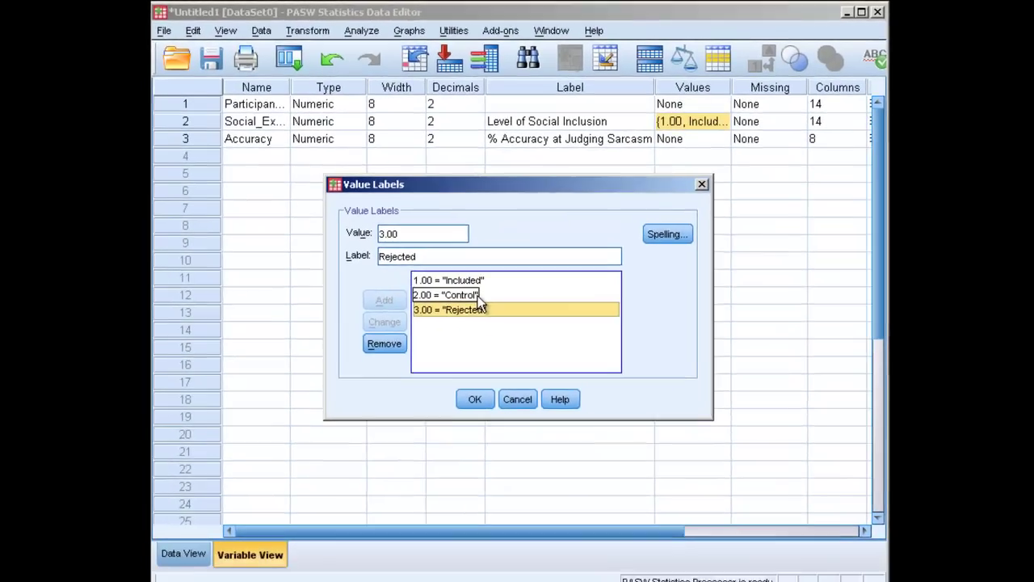
left_click(514, 346)
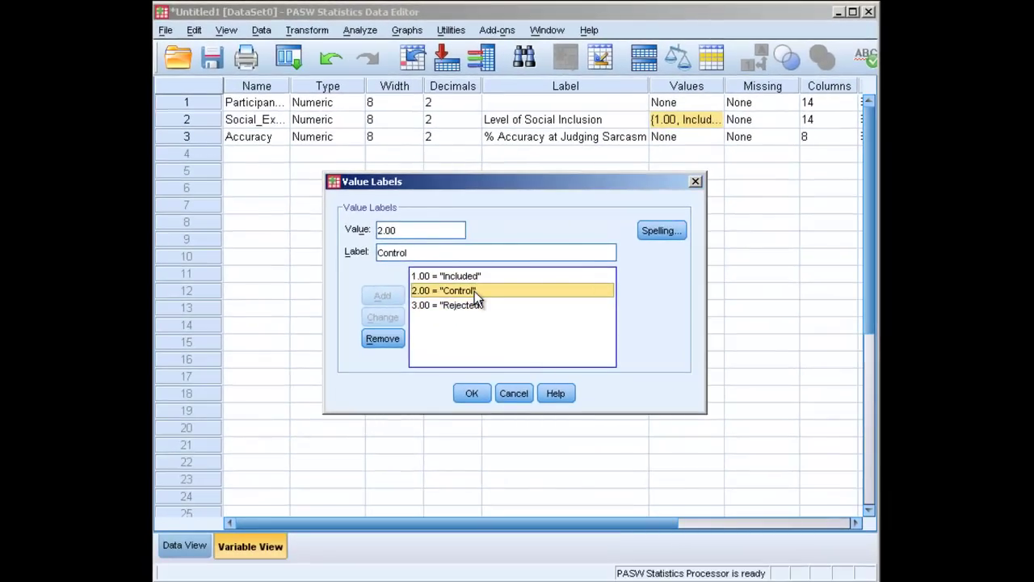
- Close Value Labels unchanged and widen the Label column to show '% Accuracy at Judging Sarcasm'
left_click(472, 392)
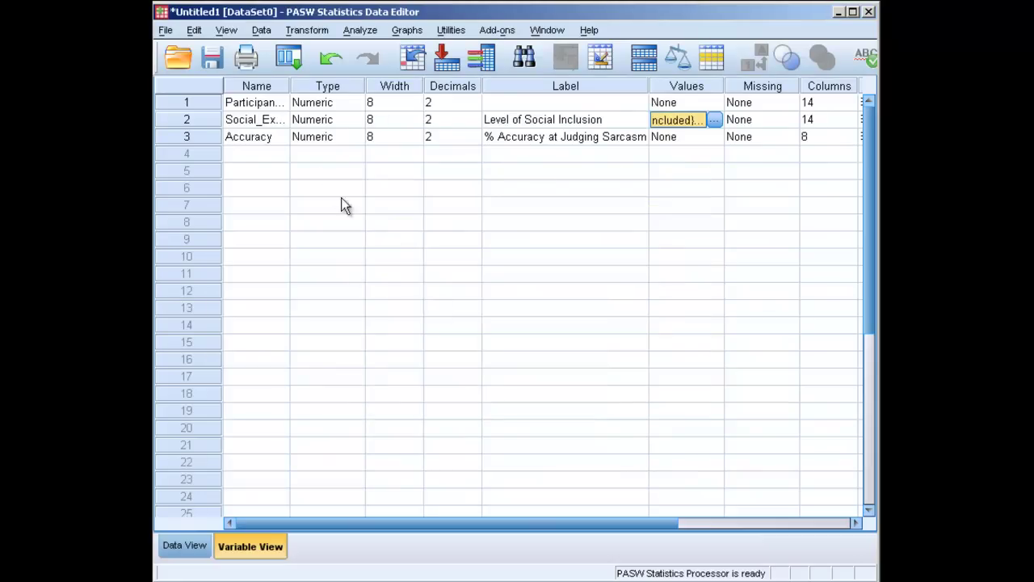
left_click(276, 139)
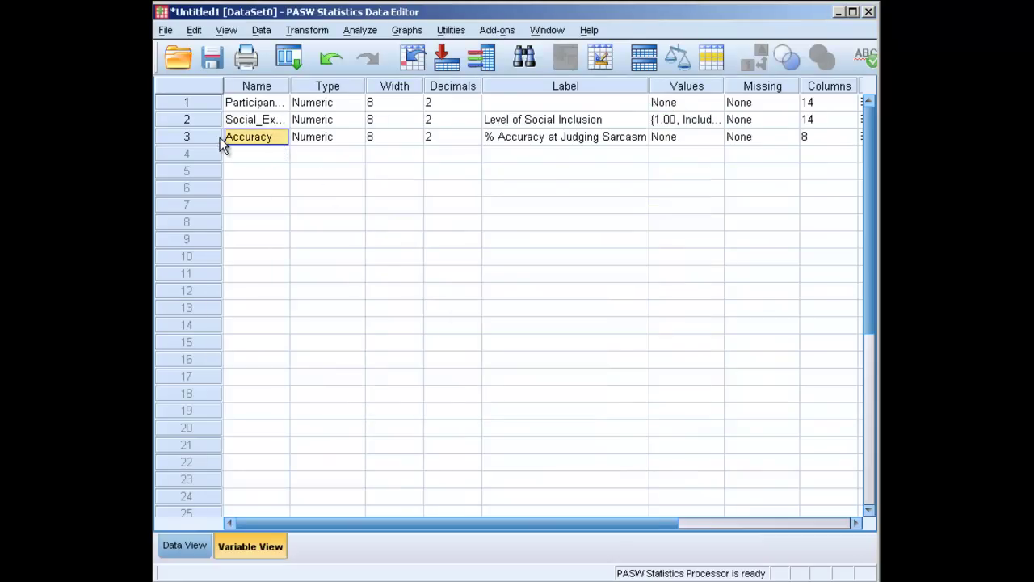
left_click(490, 137)
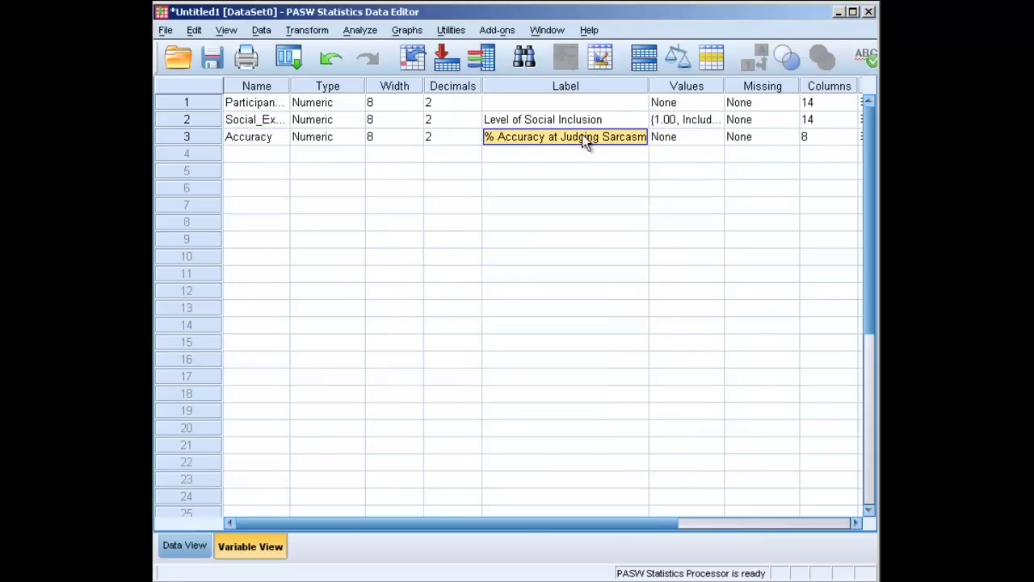
left_click_drag(648, 86, 685, 85)
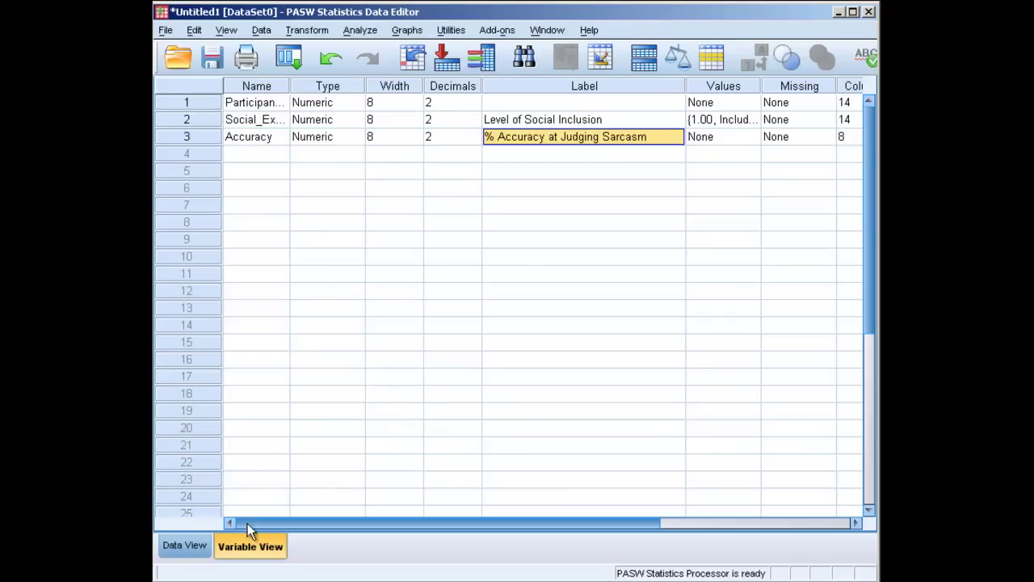
- Back in Data View, select Social_Experience rows 1–6, 7–12 and 13–18 to check each group
left_click(198, 546)
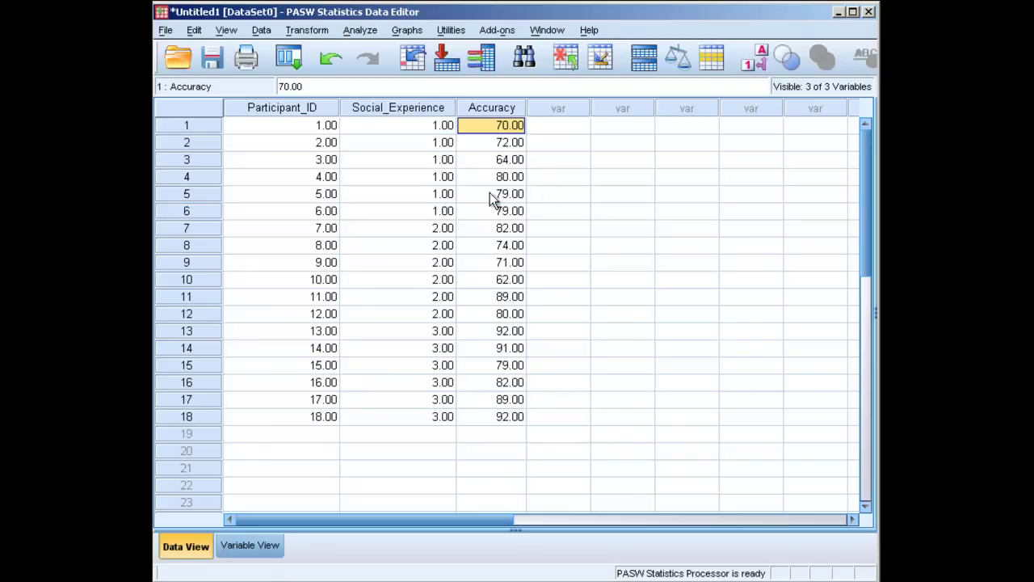
left_click_drag(440, 212, 444, 127)
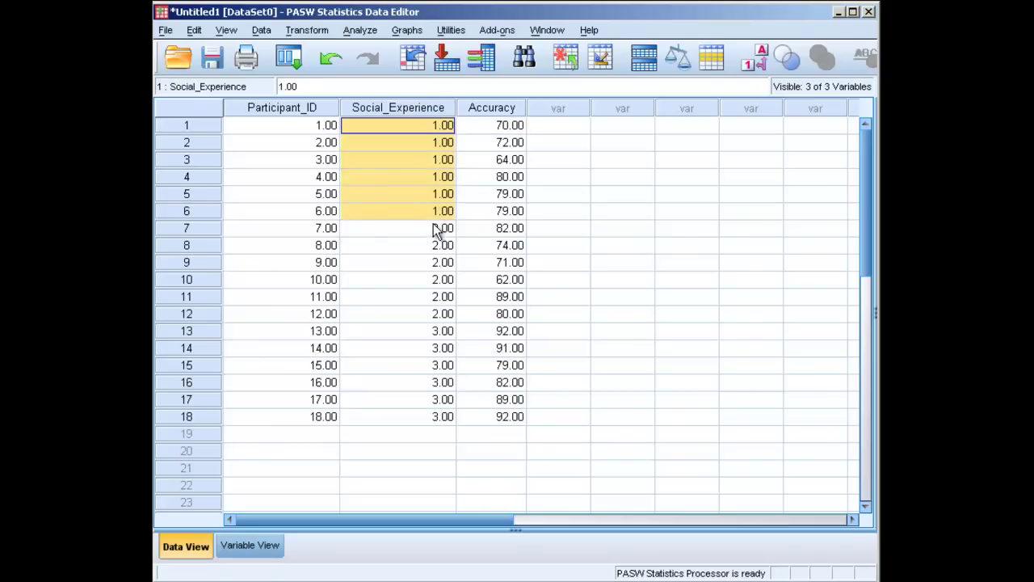
left_click_drag(436, 231, 413, 422)
left_click(410, 332)
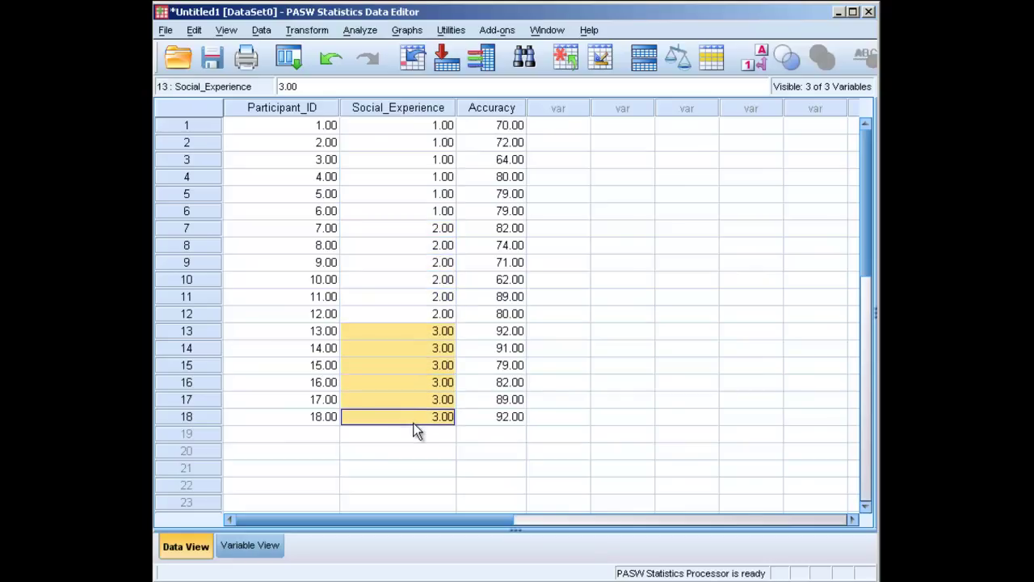
left_click(557, 419)
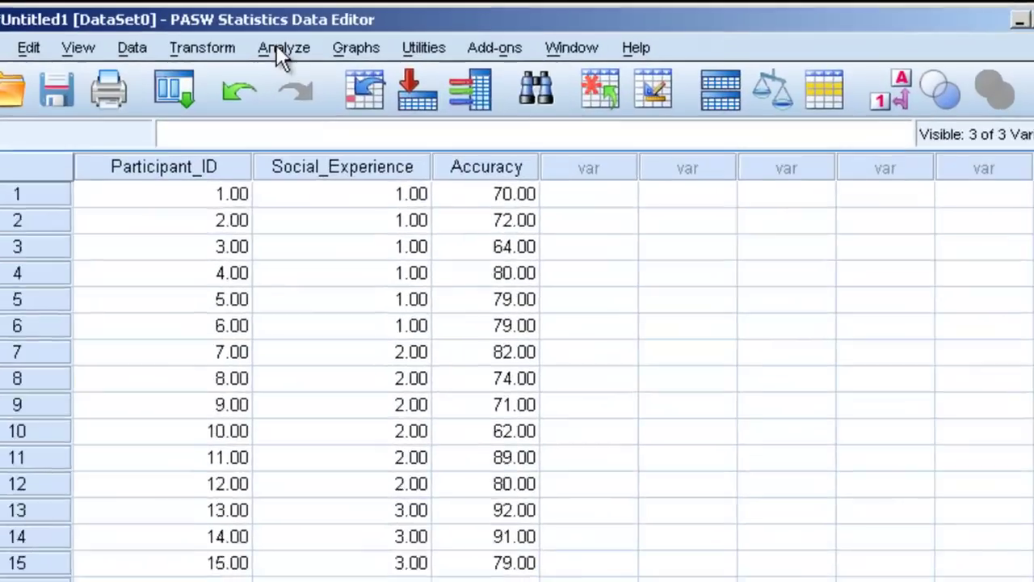
- Via Analyze > Compare Means > One-Way ANOVA, set Level of Social Inclusion as factor, % Accuracy as dependent
left_click(358, 30)
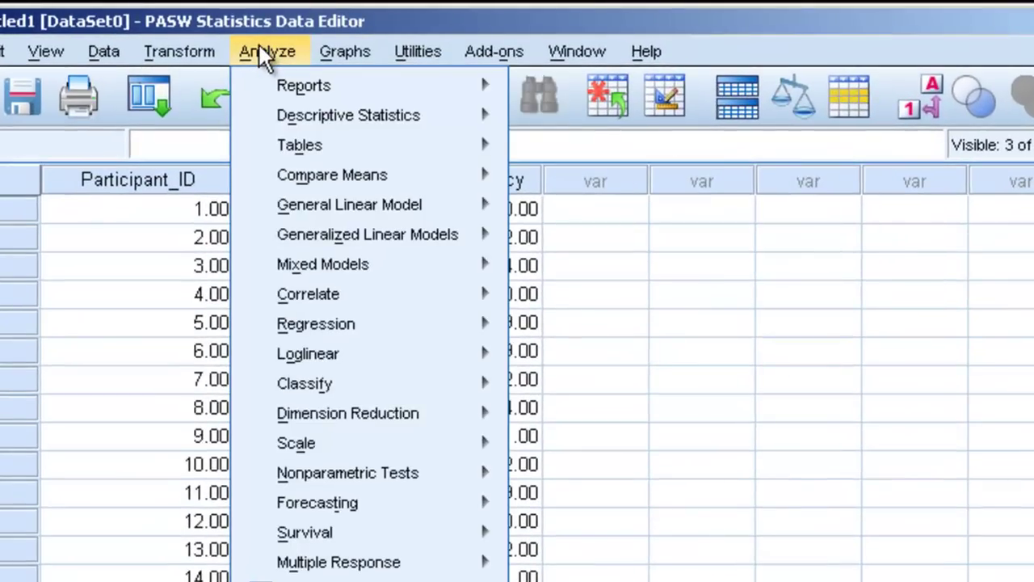
mouse_move(293, 192)
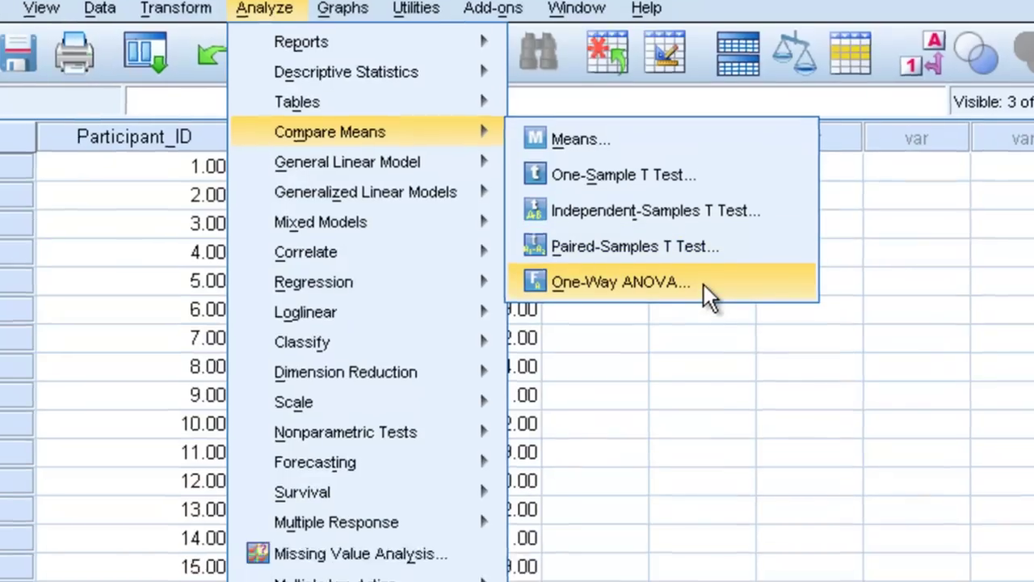
left_click(703, 325)
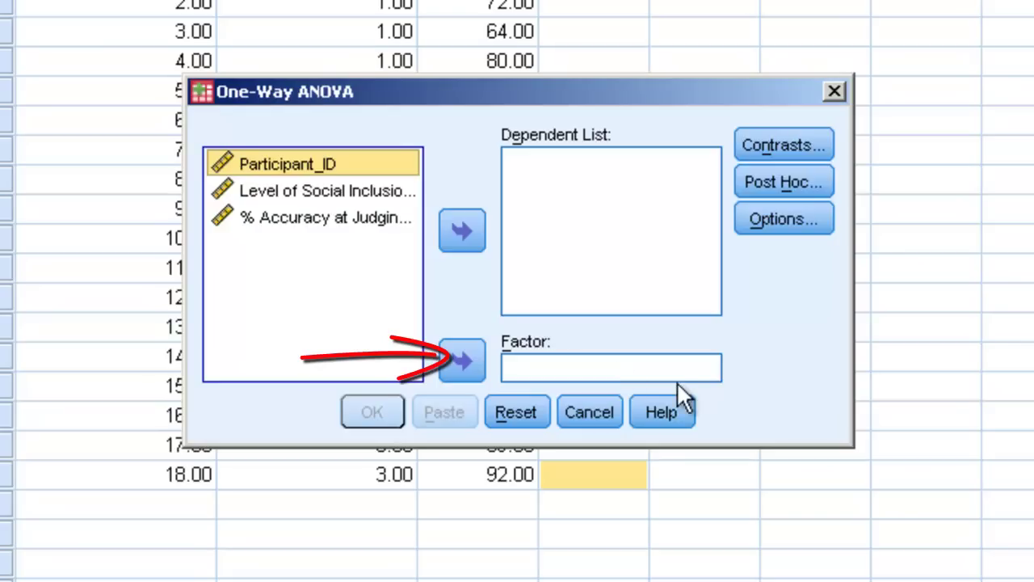
left_click(318, 188)
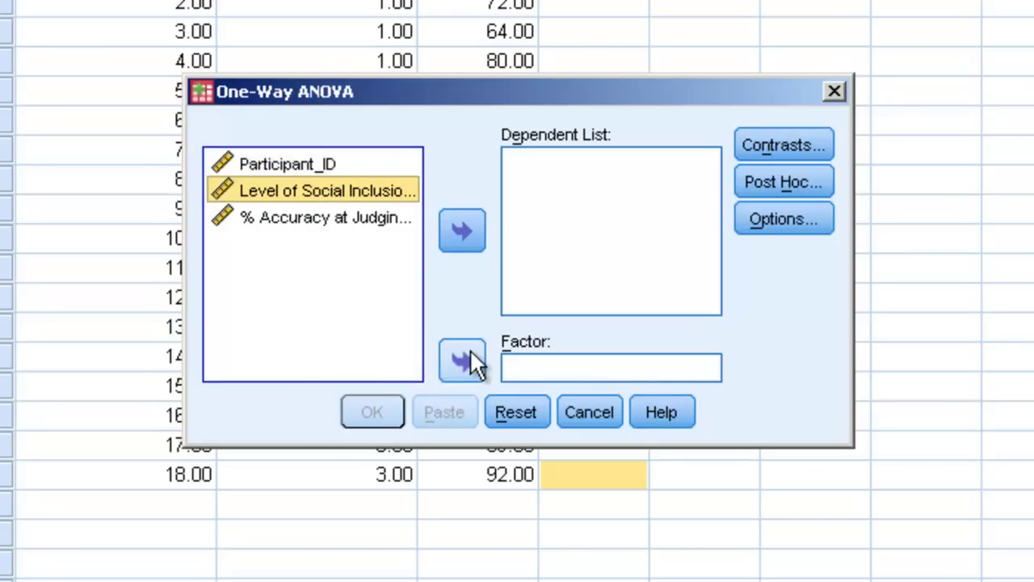
left_click(472, 355)
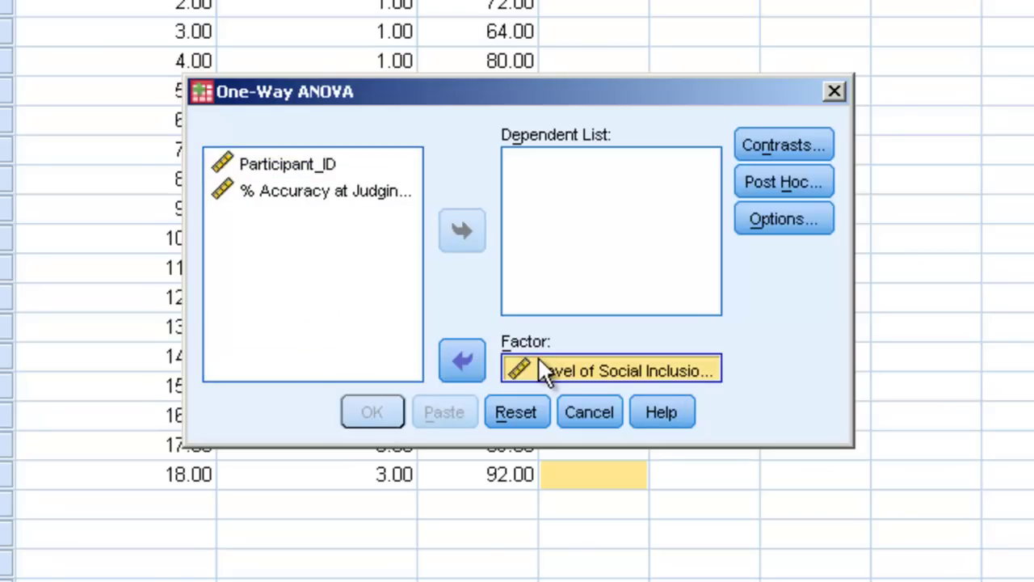
left_click(381, 191)
left_click(446, 239)
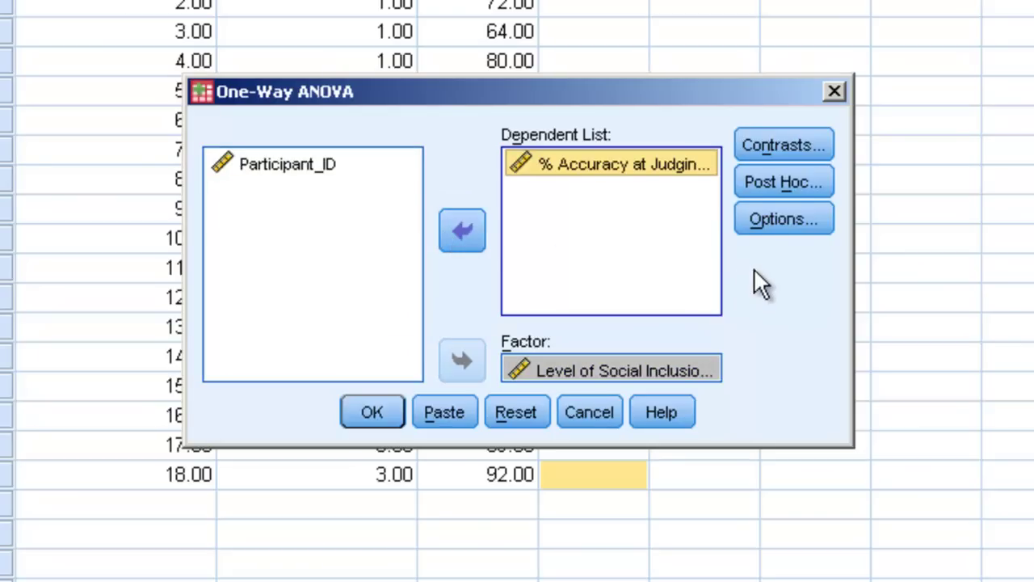
- Tick Descriptive and Means plot in the ANOVA Options, then run the analysis
left_click(759, 224)
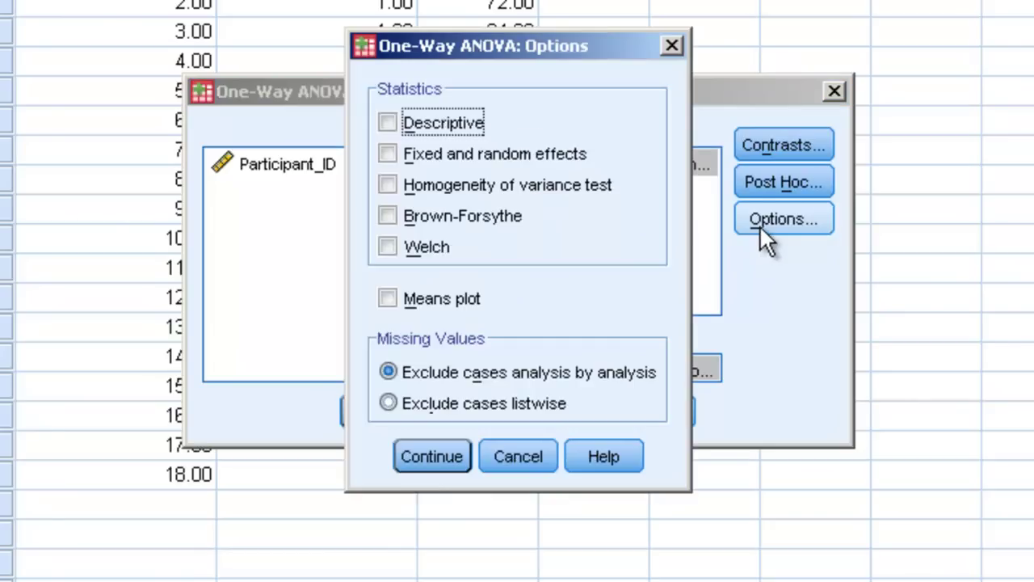
left_click(389, 122)
left_click(391, 300)
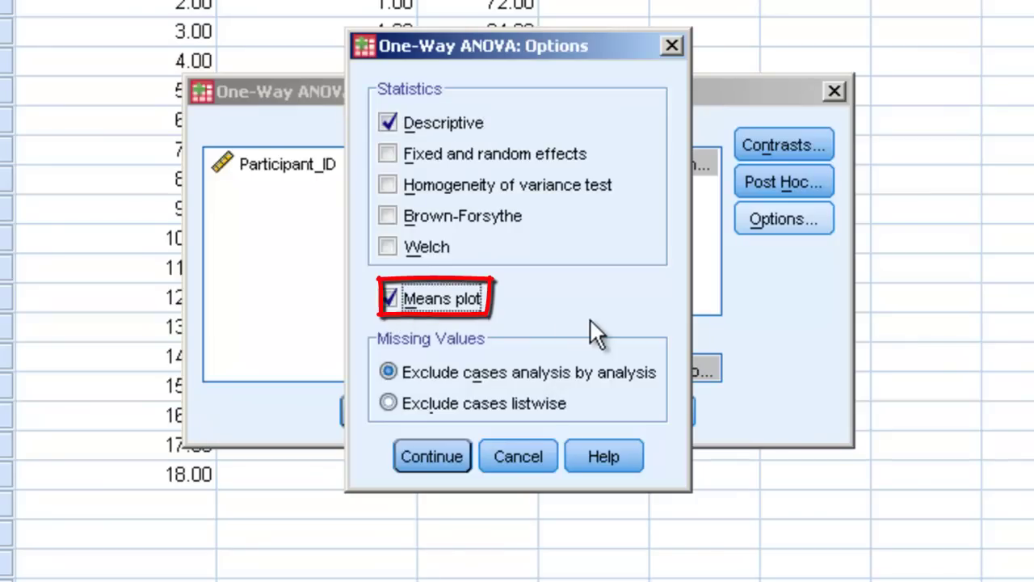
left_click(447, 457)
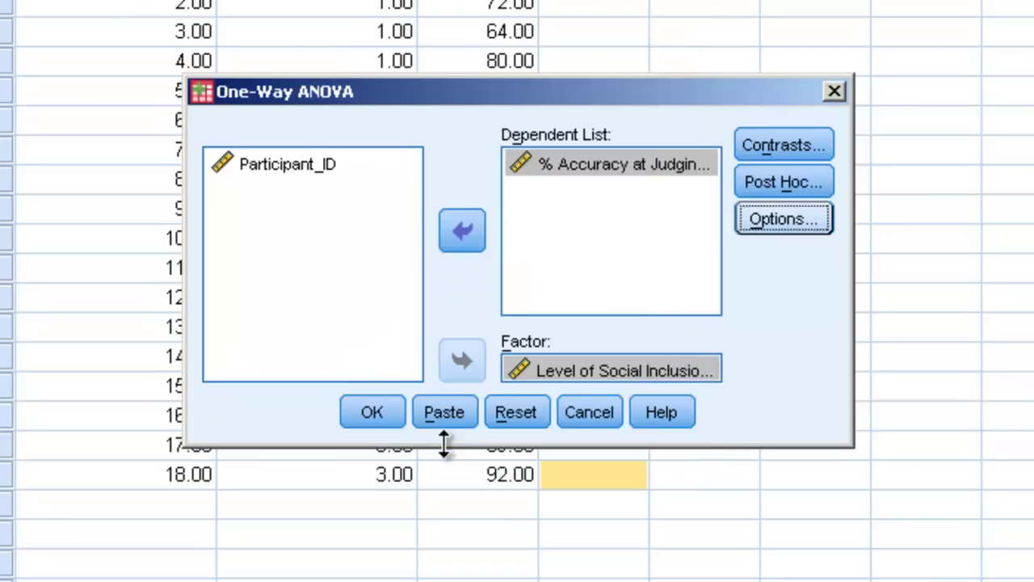
left_click(393, 410)
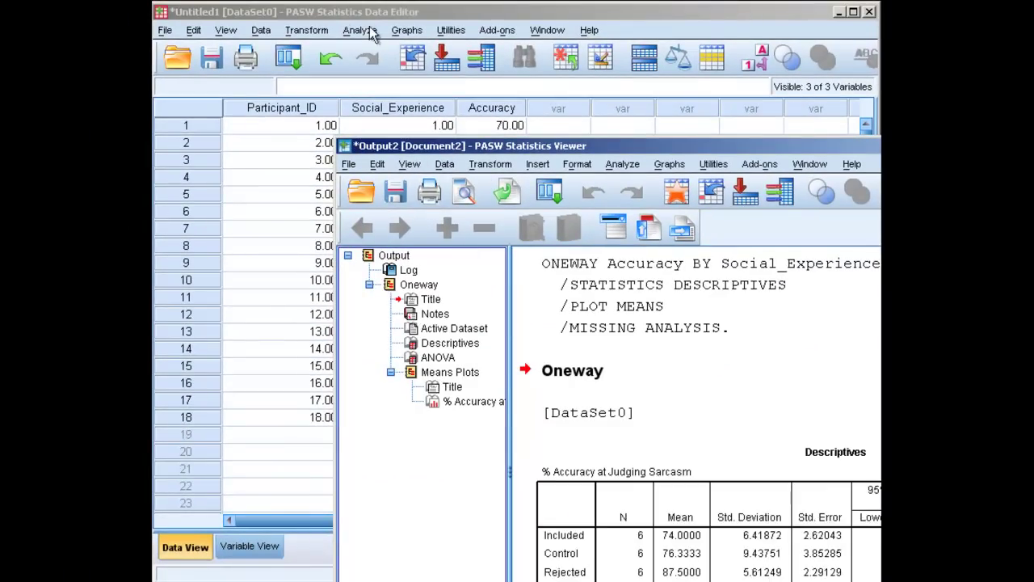
- Maximize the output viewer and widen the results pane to show the full Descriptives table
double_click(485, 145)
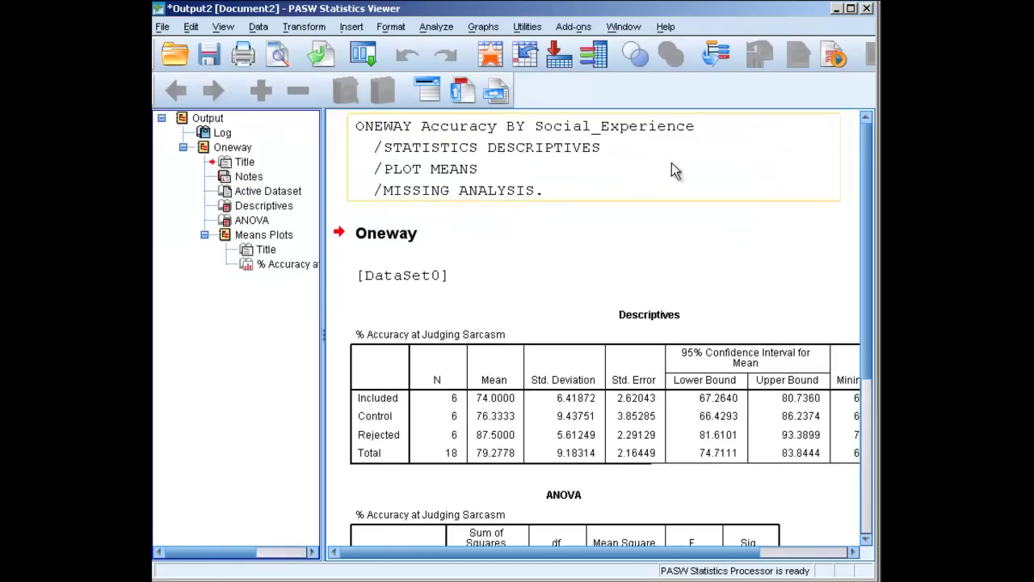
left_click_drag(323, 345, 172, 336)
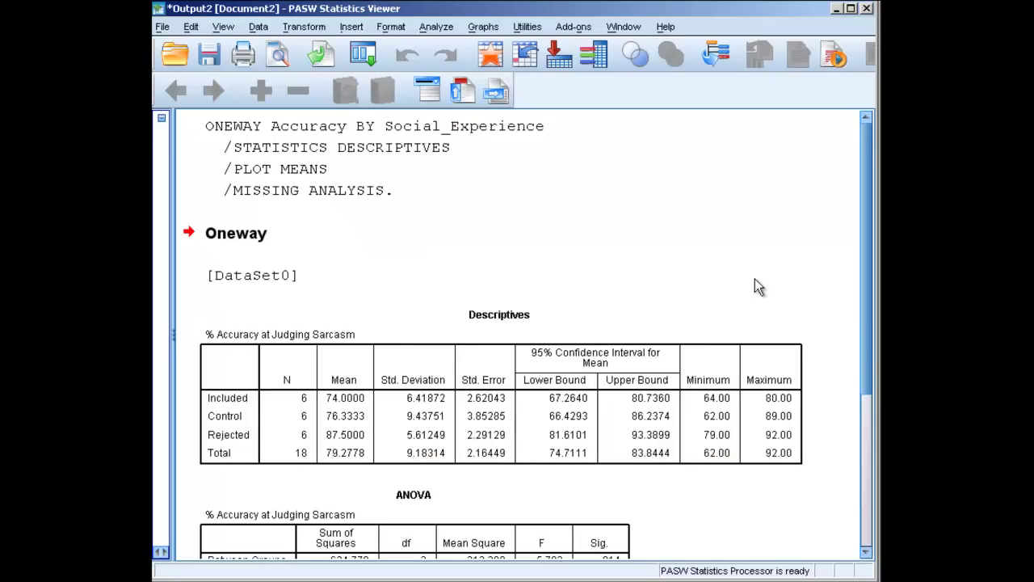
scroll(860, 267, "down", 3)
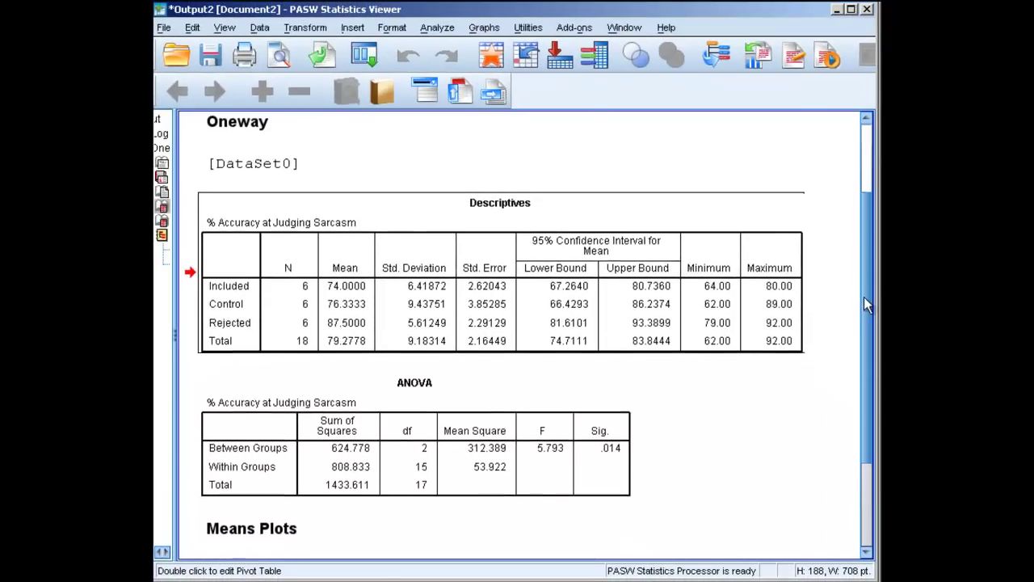
scroll(863, 297, "down", 3)
left_click(483, 216)
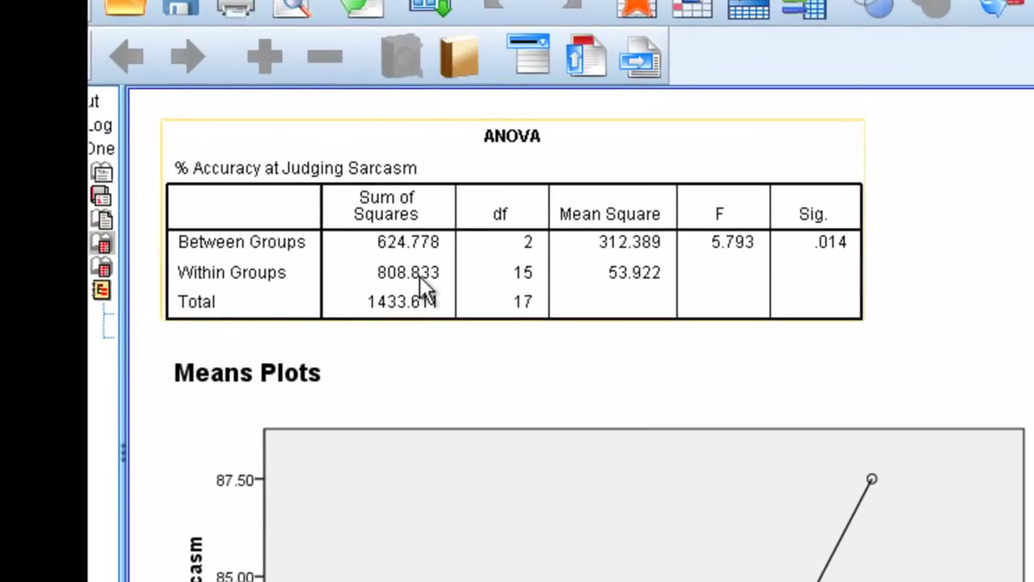
left_click(363, 328)
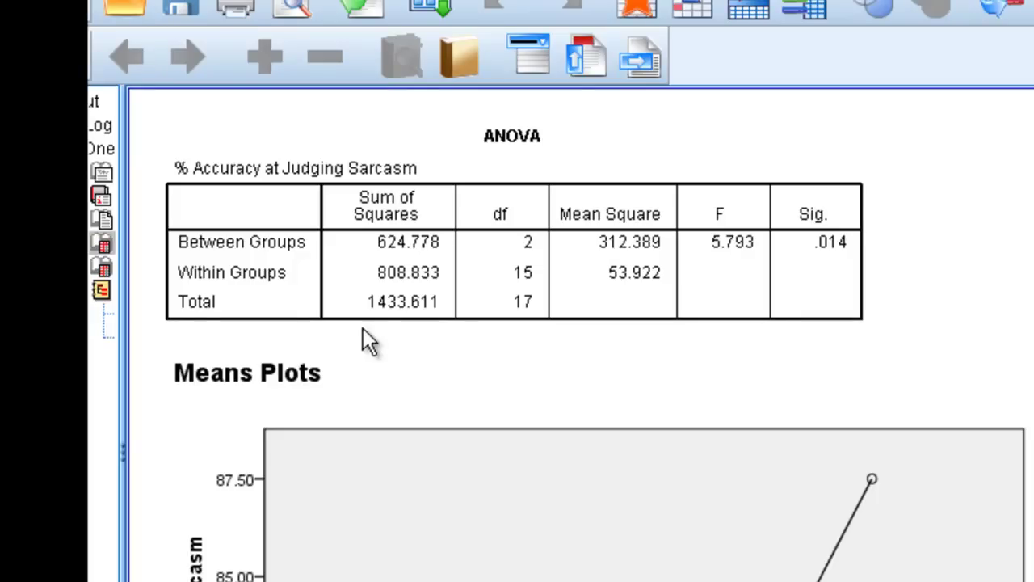
left_click(293, 361)
left_click(269, 339)
left_click(197, 319)
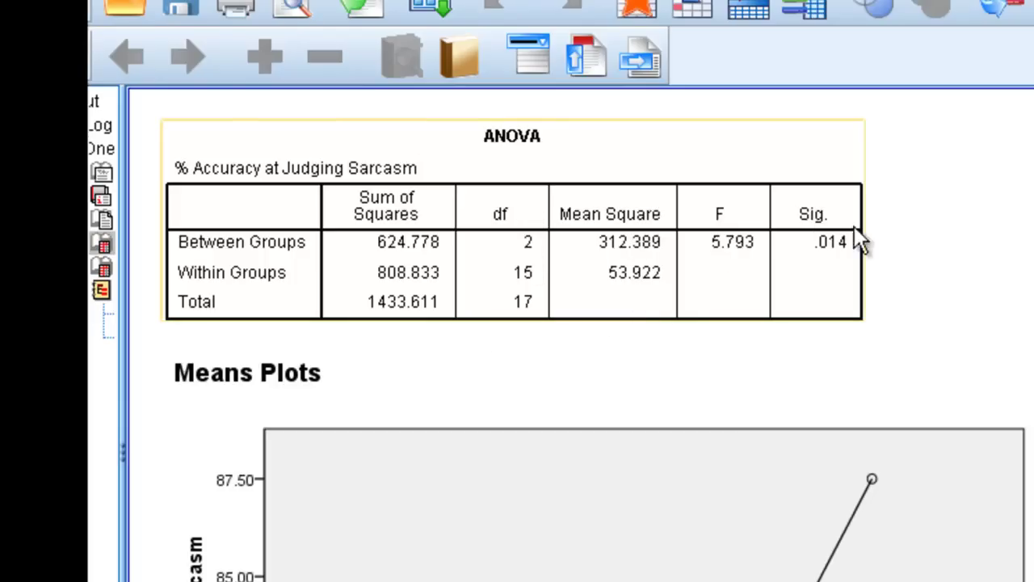
left_click(897, 242)
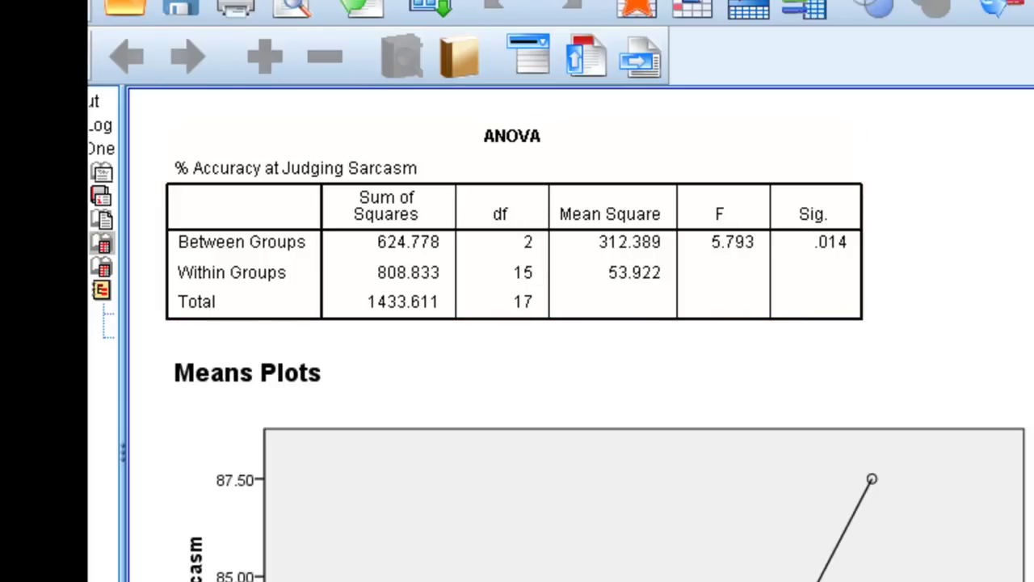
left_click(849, 276)
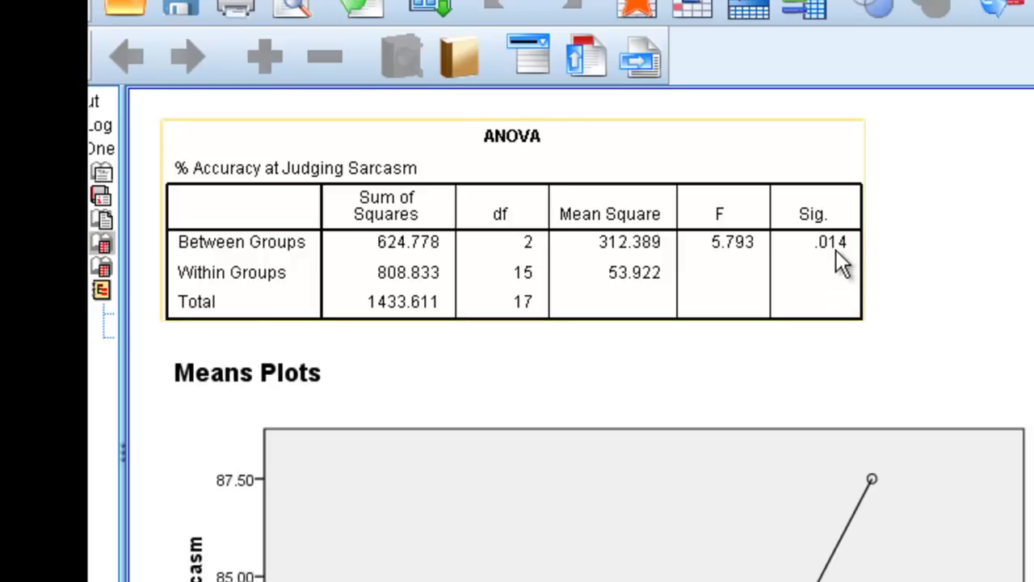
left_click(830, 355)
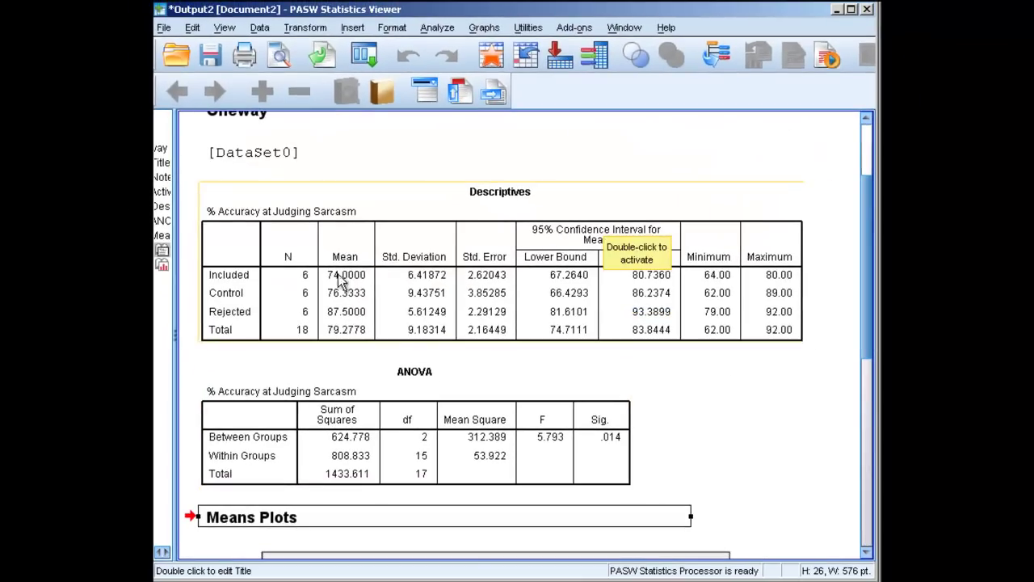
scroll(431, 298, "down", 5)
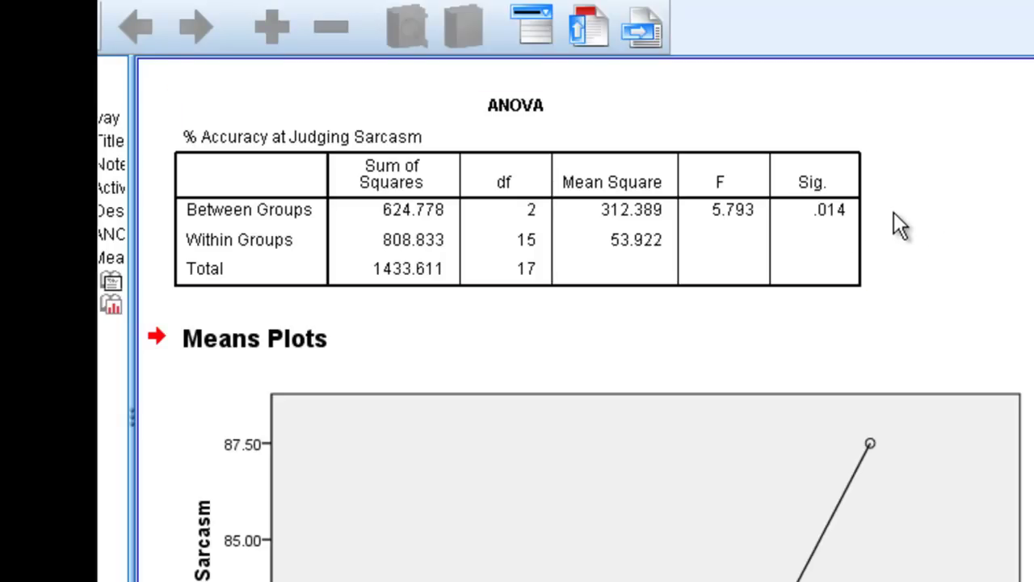
scroll(894, 212, "up", 3)
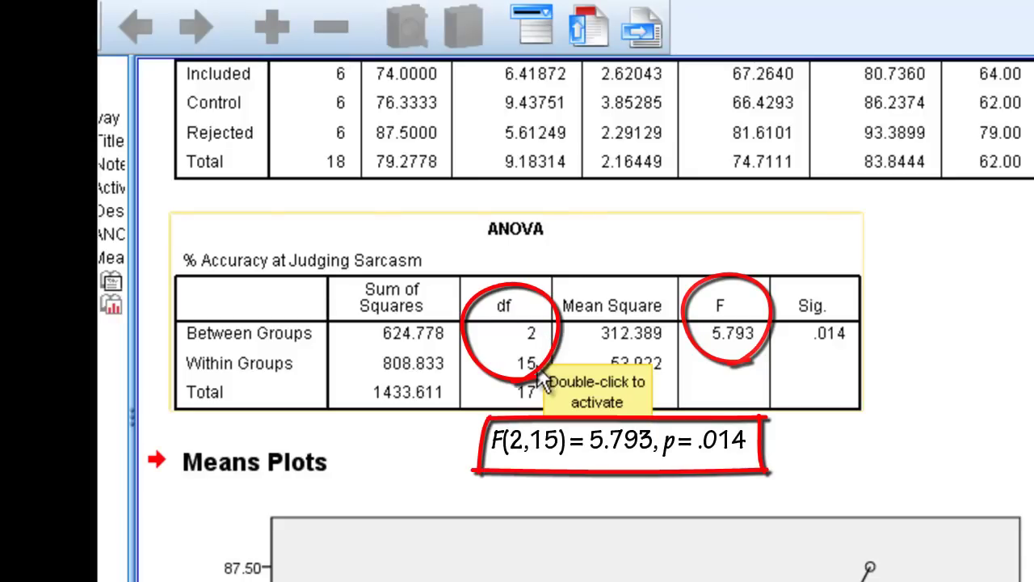
left_click(746, 349)
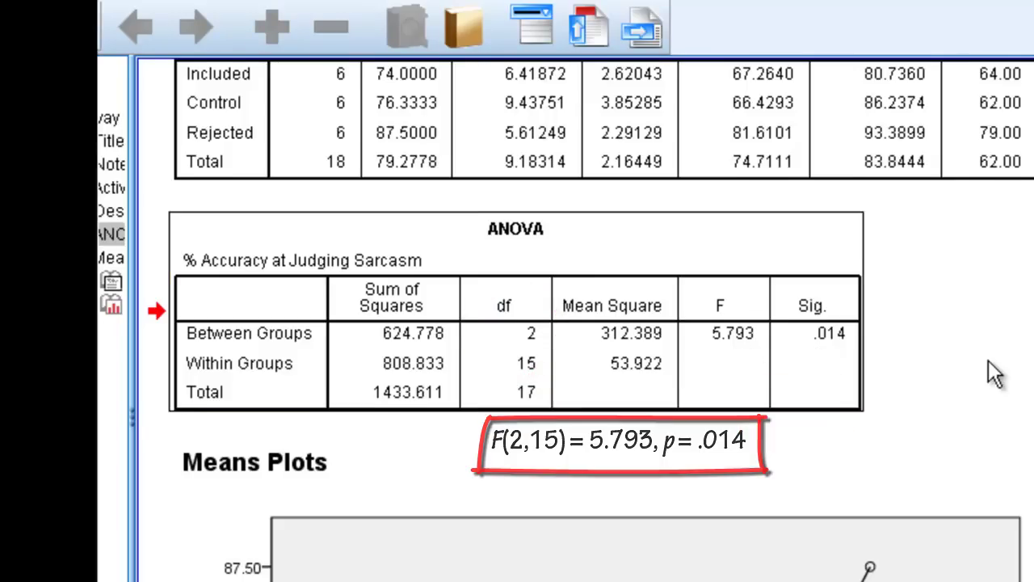
- Scroll the output to the means plot of accuracy across Included, Control and Rejected
scroll(954, 334, "down", 5)
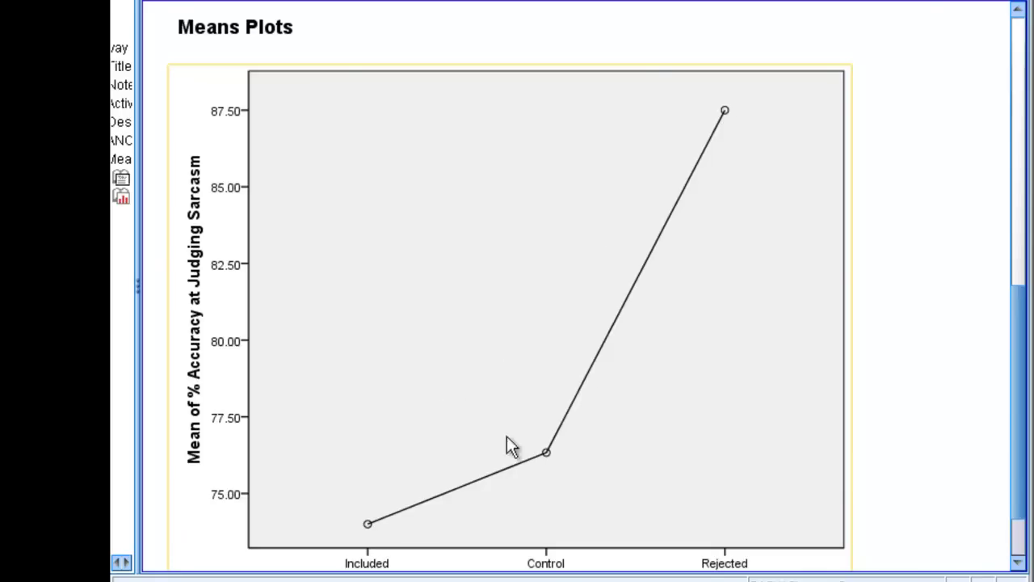
scroll(369, 331, "up", 10)
- Rerun the One-Way ANOVA with LSD post hoc comparisons at alpha 0.05
left_click(252, 38)
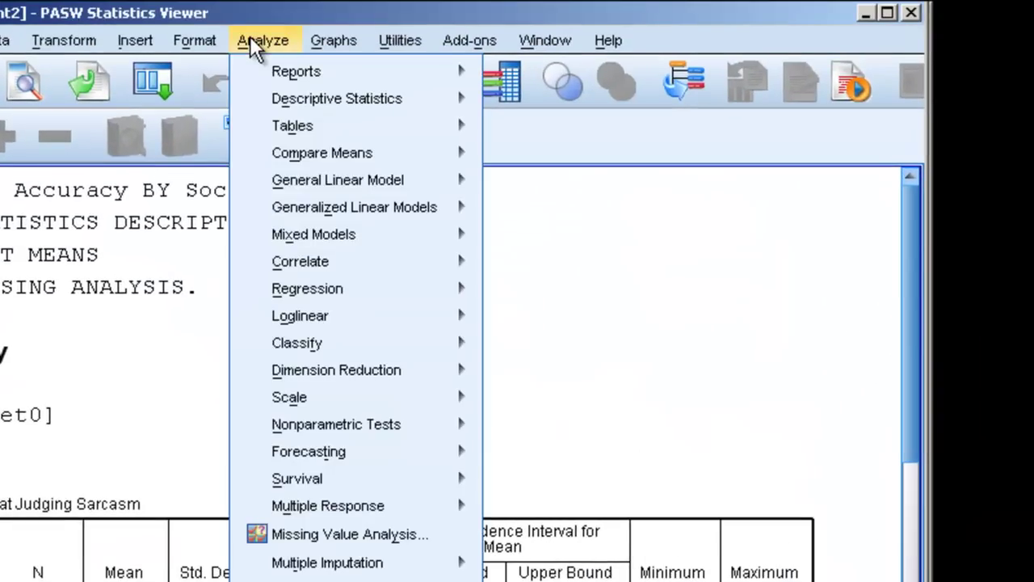
mouse_move(295, 158)
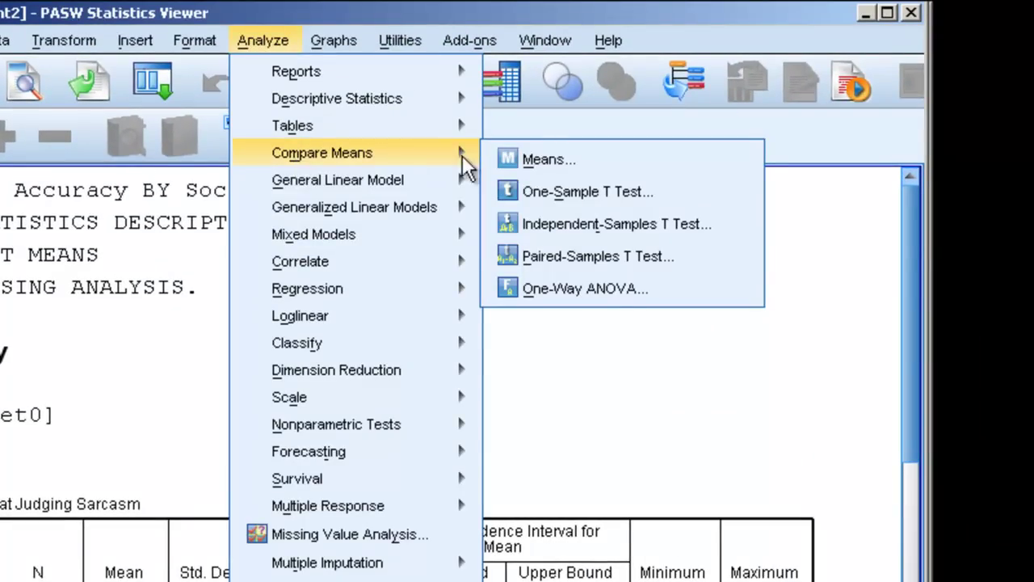
left_click(602, 285)
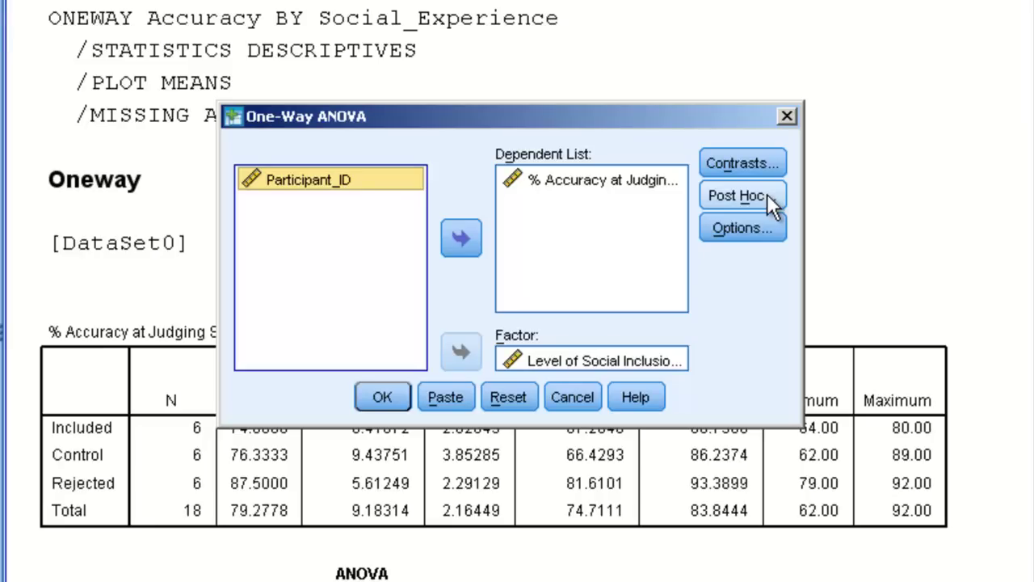
left_click(764, 194)
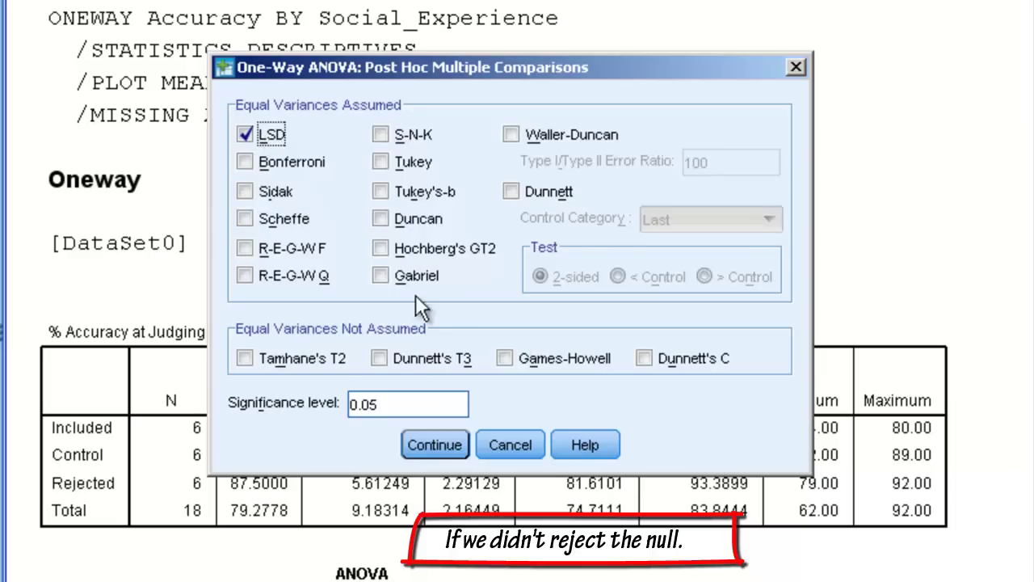
left_click(415, 445)
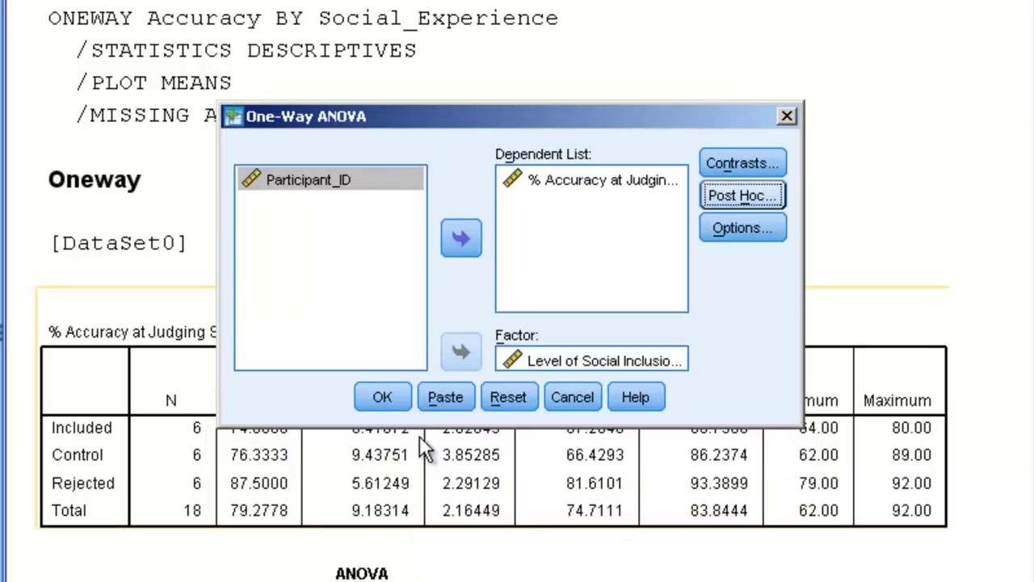
left_click(394, 396)
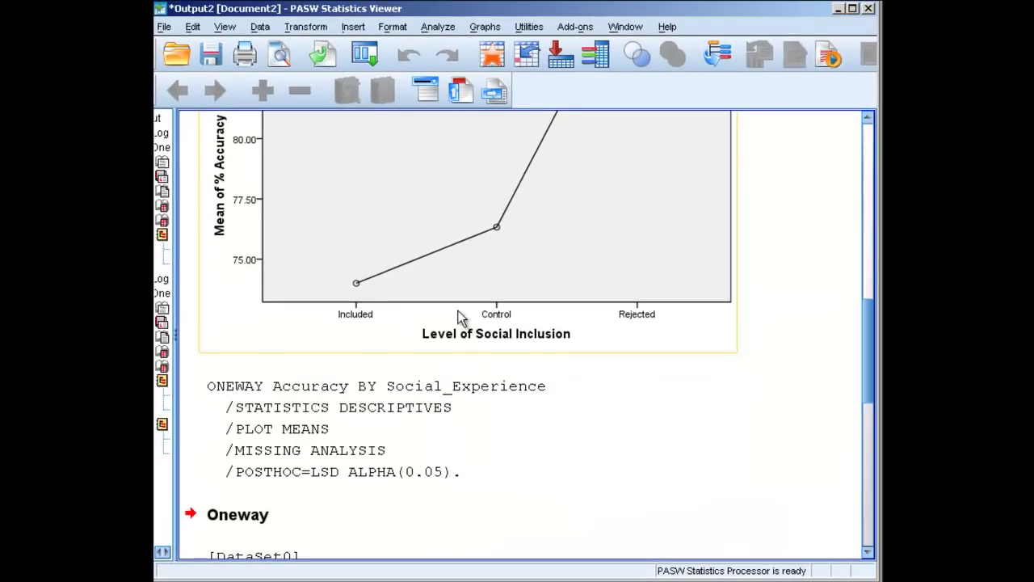
- Scroll to Post Hoc Tests and select the LSD Multiple Comparisons table
scroll(461, 323, "down", 10)
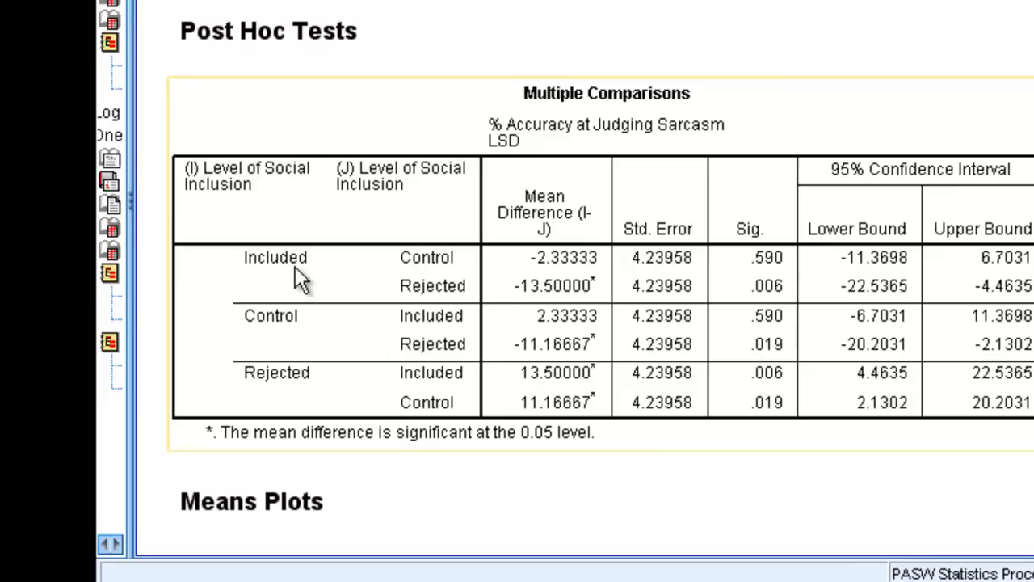
left_click(405, 285)
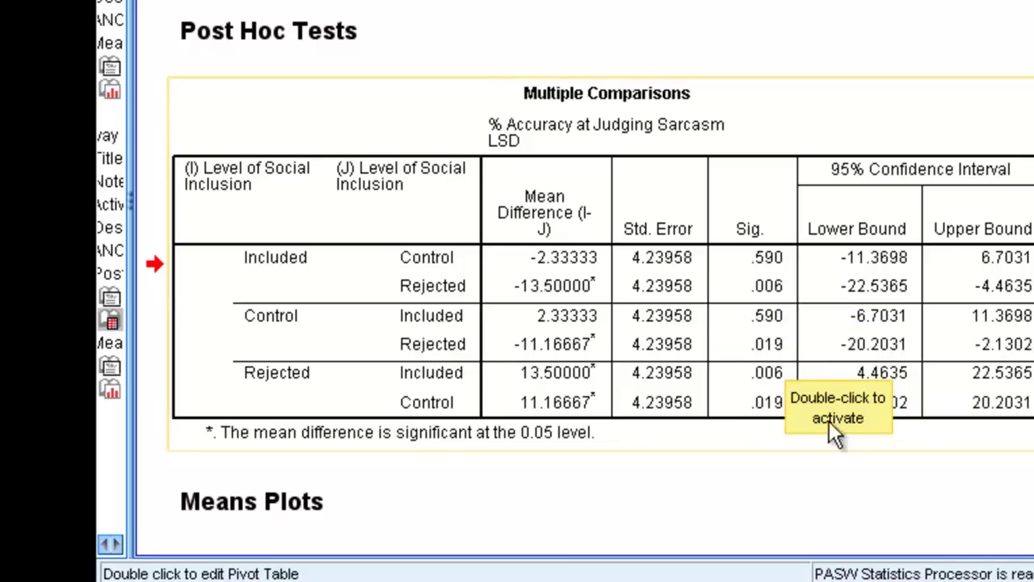
left_click(301, 327)
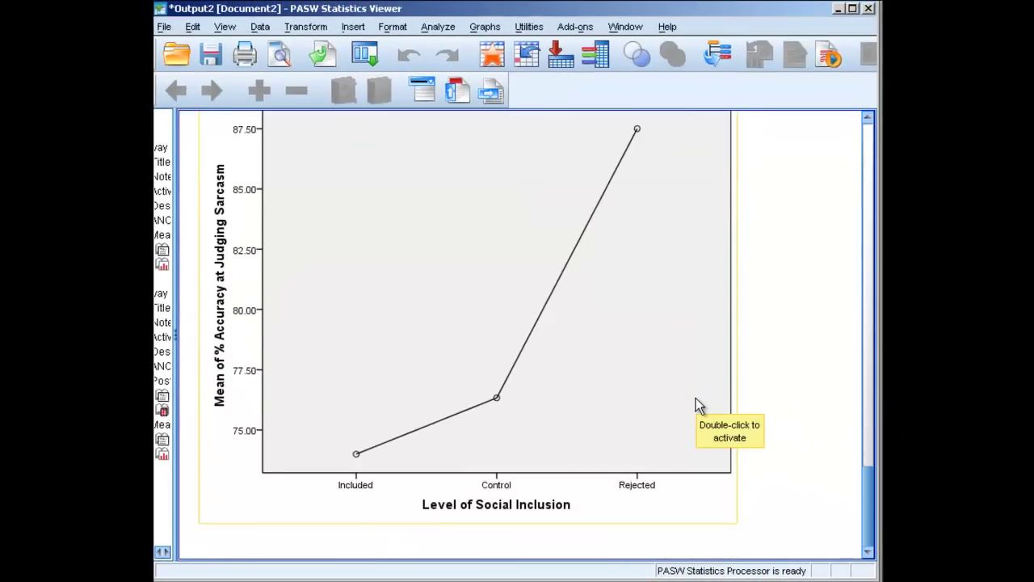
- Scroll the Viewer back up to the first ONEWAY syntax and its Descriptives table
scroll(697, 398, "up", 3)
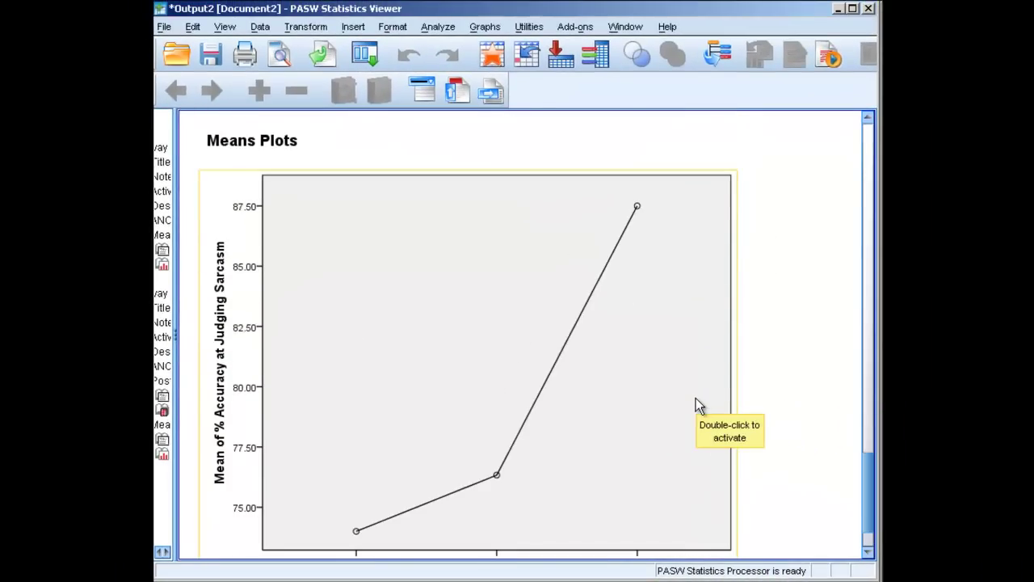
scroll(695, 406, "up", 10)
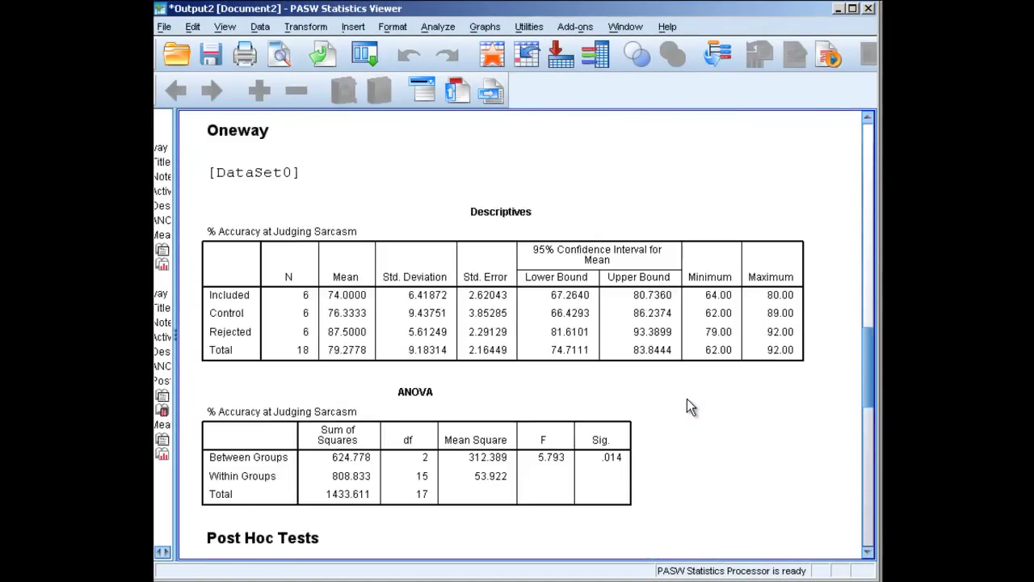
scroll(690, 408, "up", 15)
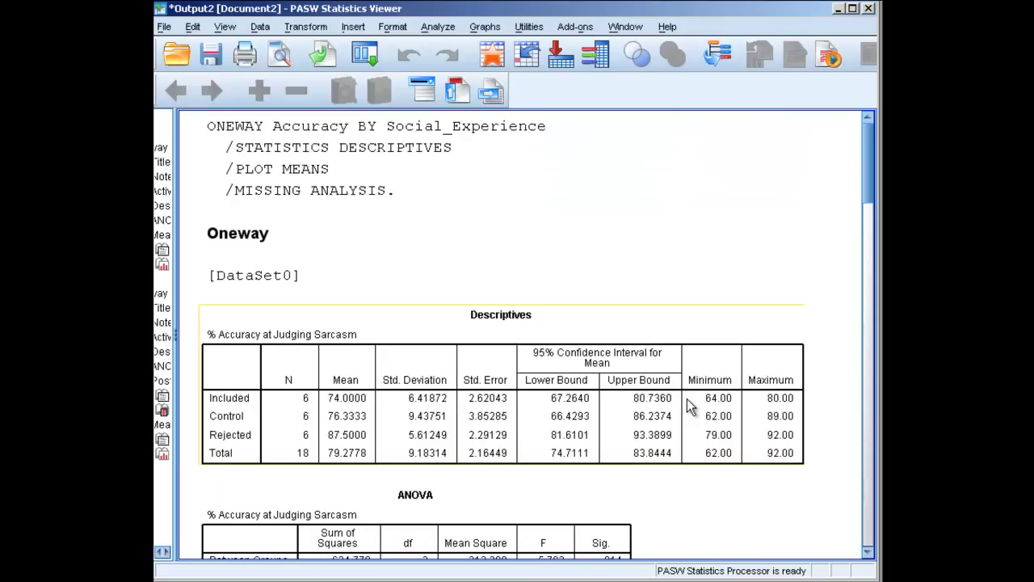